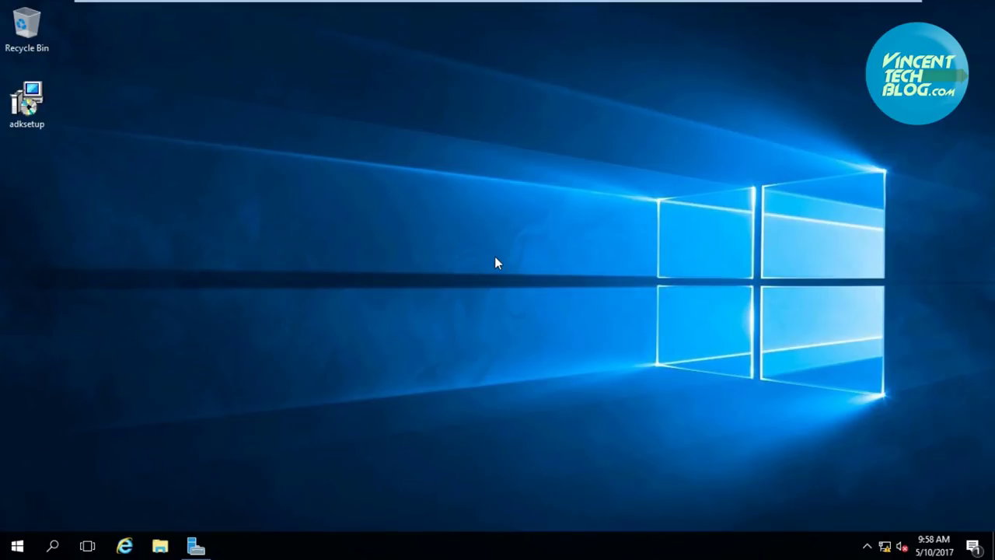
- Open Ethernet0's Properties from the tray network icon through Network and Sharing Center
right_click(886, 547)
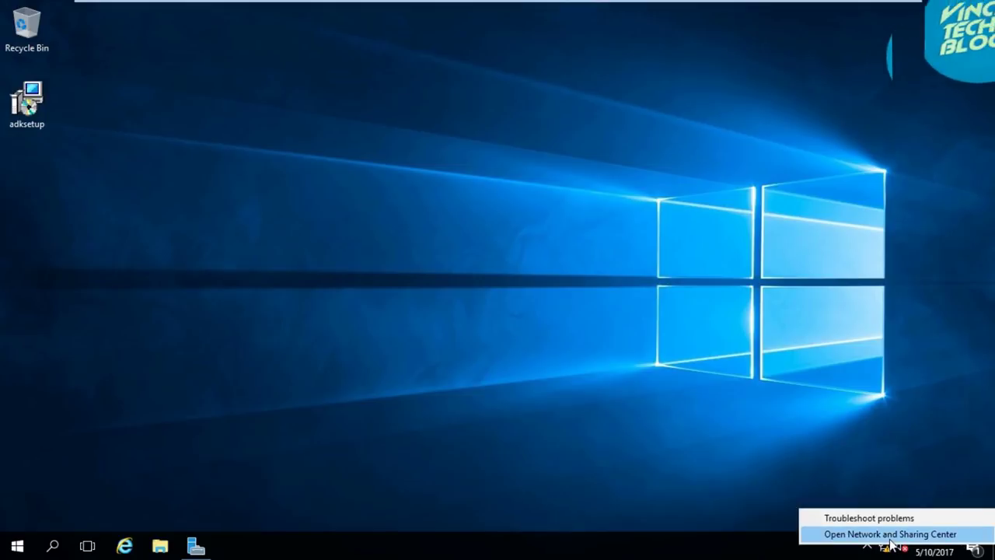
click(890, 536)
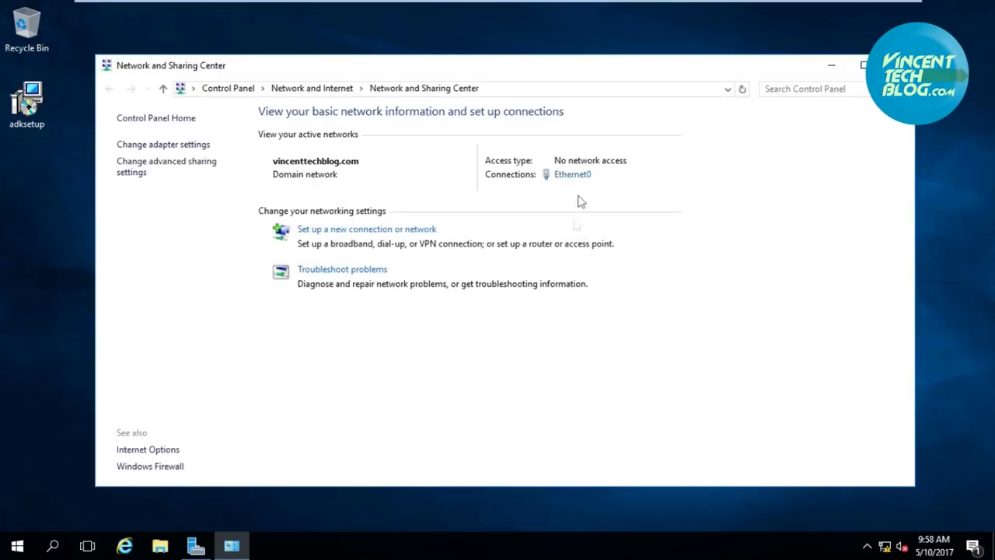
click(578, 178)
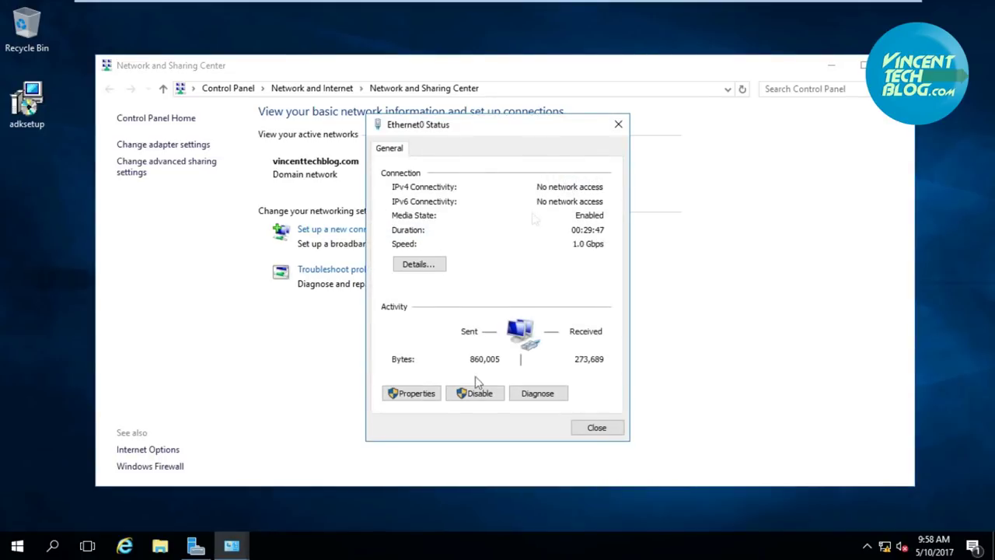
click(416, 398)
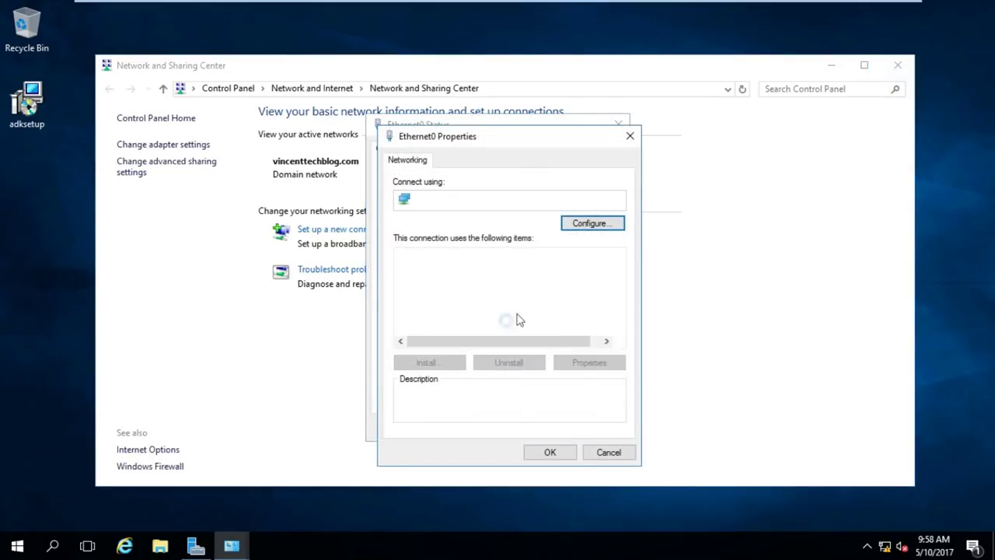
scroll(542, 331, down, 1)
- Set IPv6 manually to fd00::1, prefix 64, preferred DNS fd00::1, and confirm with OK
double_click(529, 304)
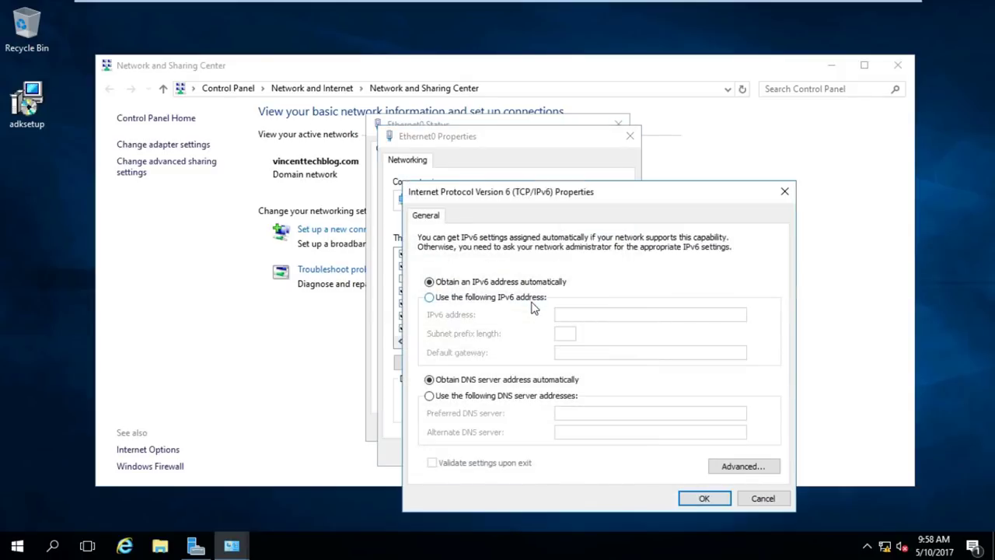
click(484, 297)
click(571, 316)
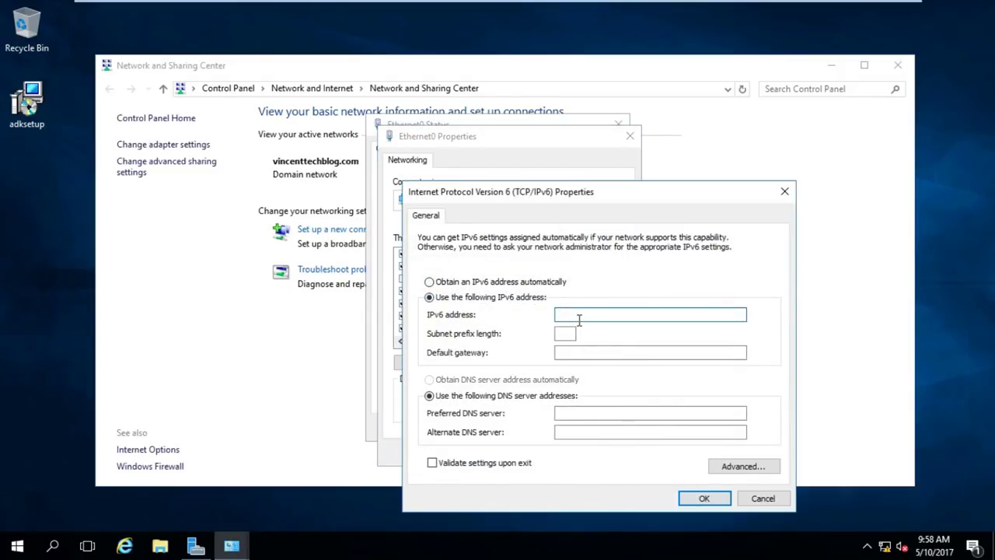
text(fd00::1)
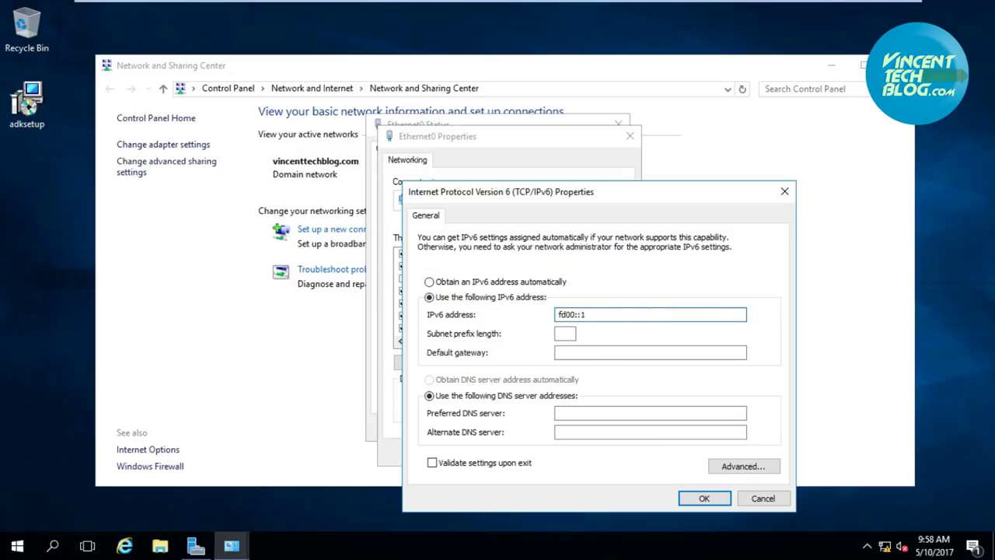
click(567, 332)
click(601, 353)
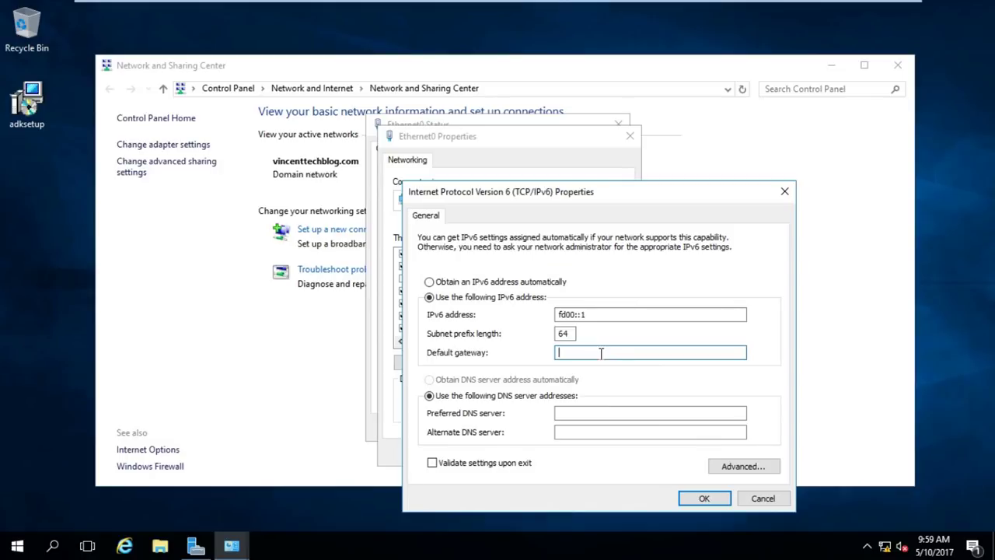
click(610, 416)
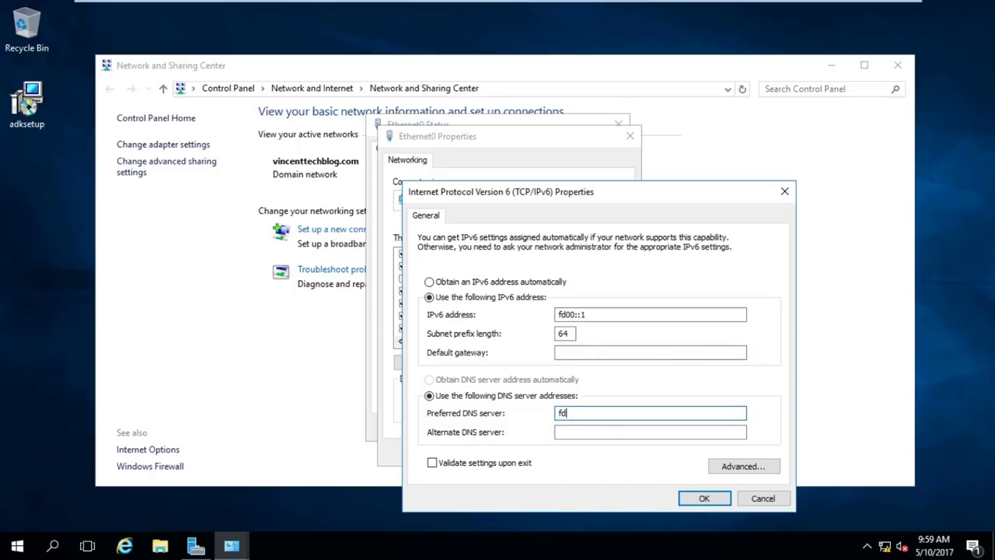
text(fd00::1)
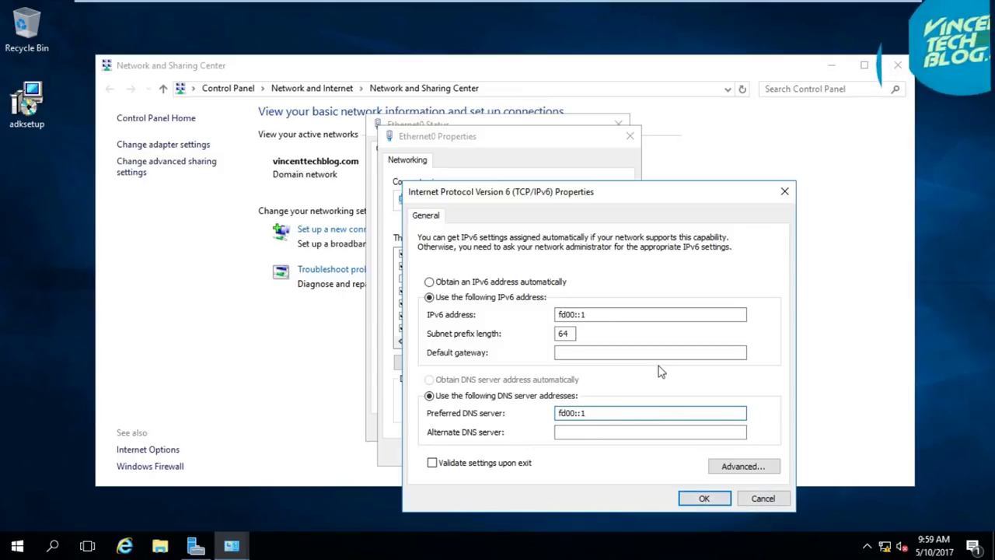
drag(599, 414, 525, 414)
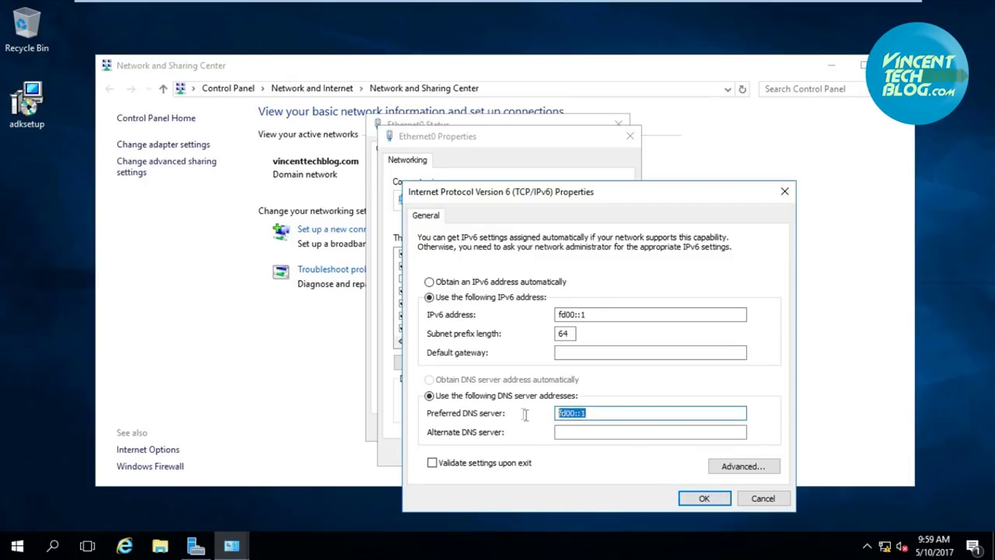
click(704, 500)
- Close the Ethernet0 Properties and Status windows and shift Network and Sharing Center aside
click(550, 453)
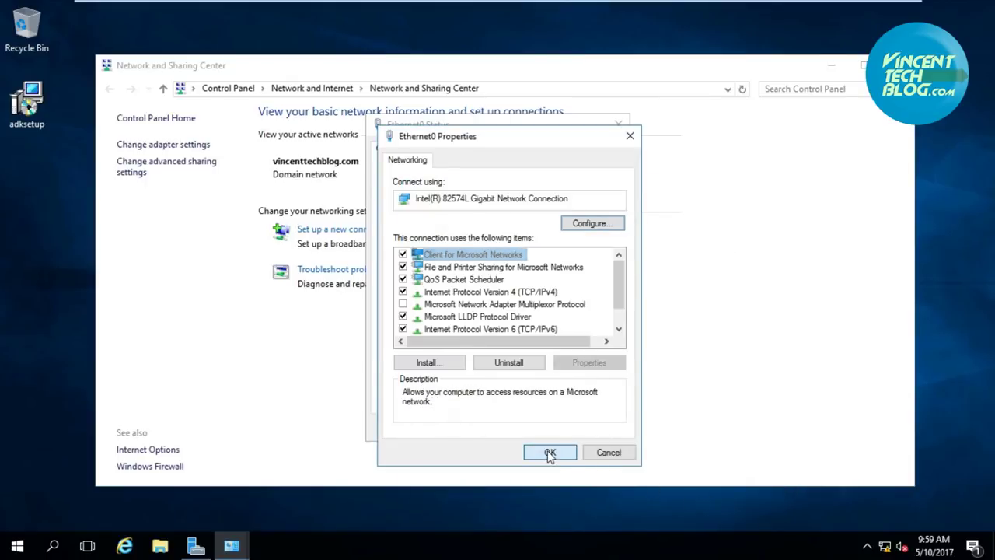
click(581, 429)
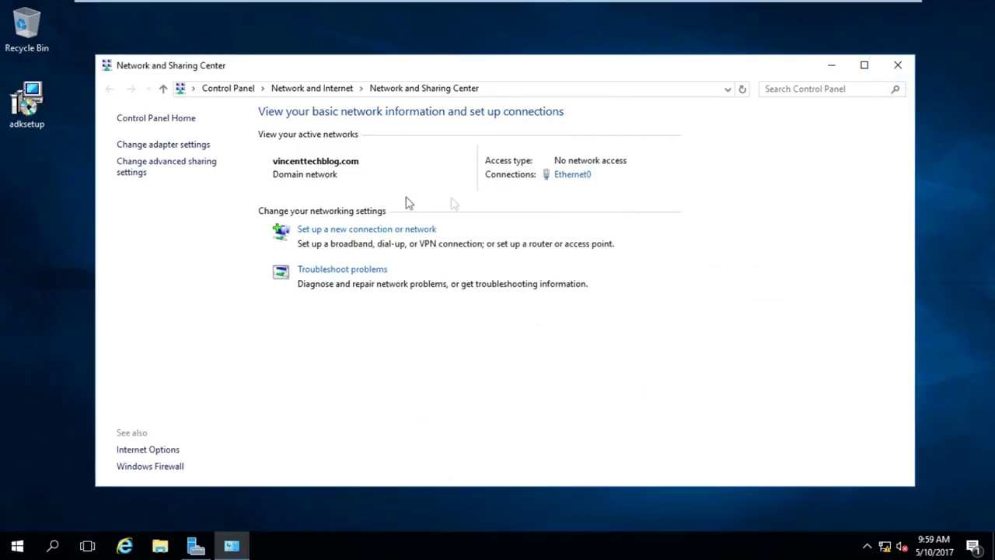
drag(334, 73, 347, 103)
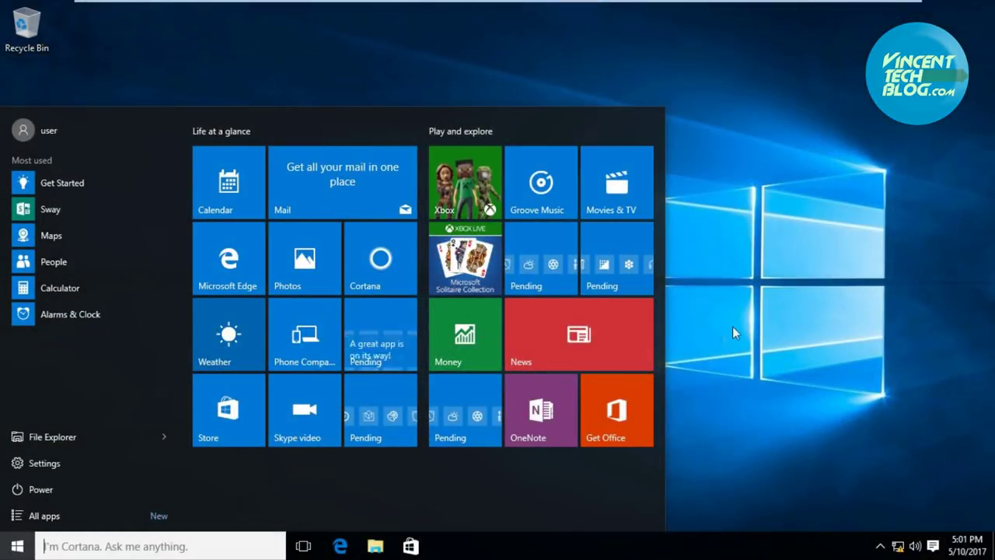
- On the second PC, open Ethernet0 Properties and select Internet Protocol Version 6
click(881, 547)
right_click(900, 546)
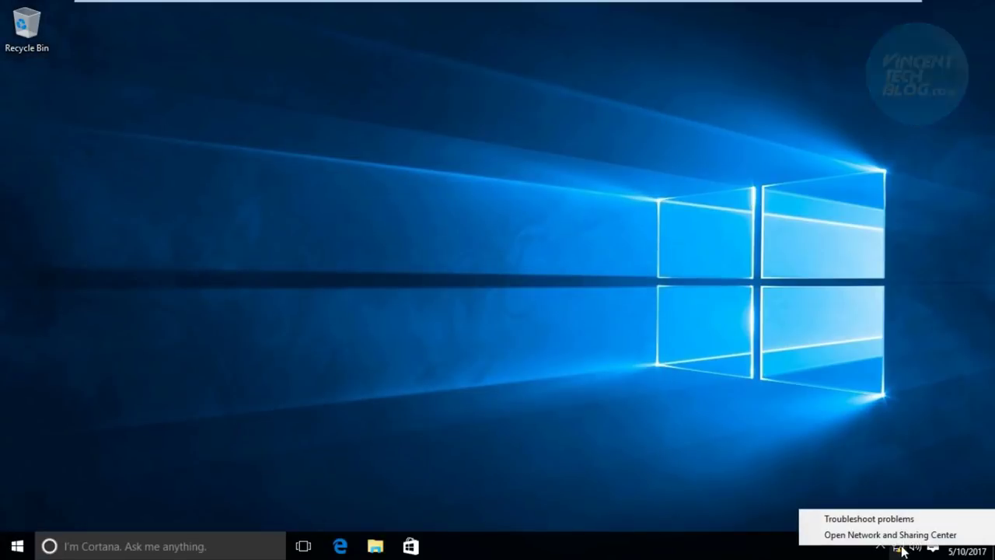
click(903, 537)
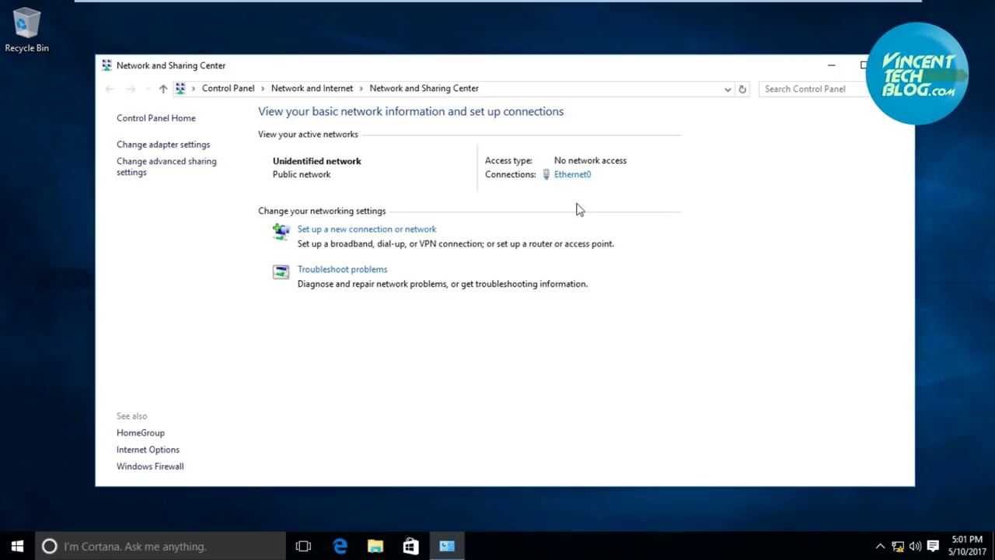
click(573, 174)
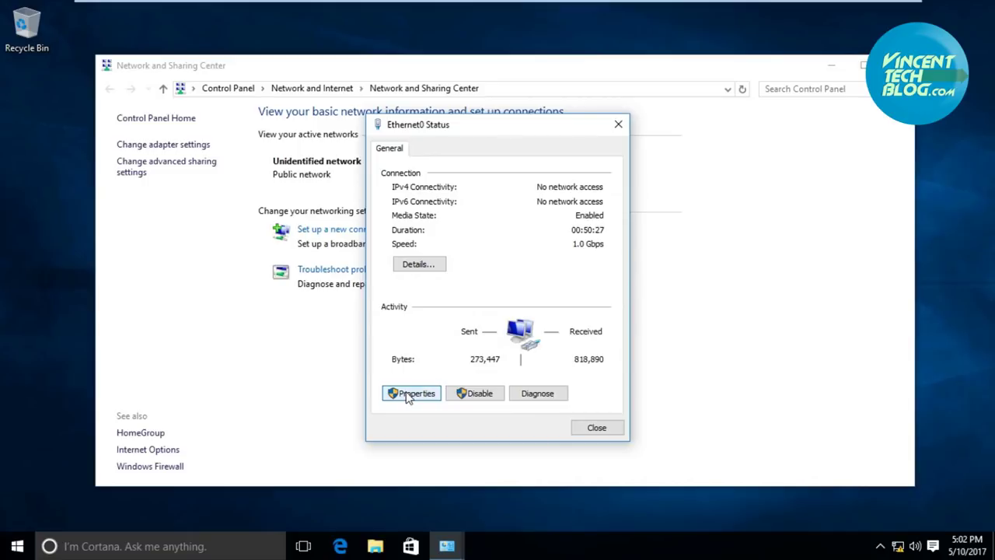
click(413, 397)
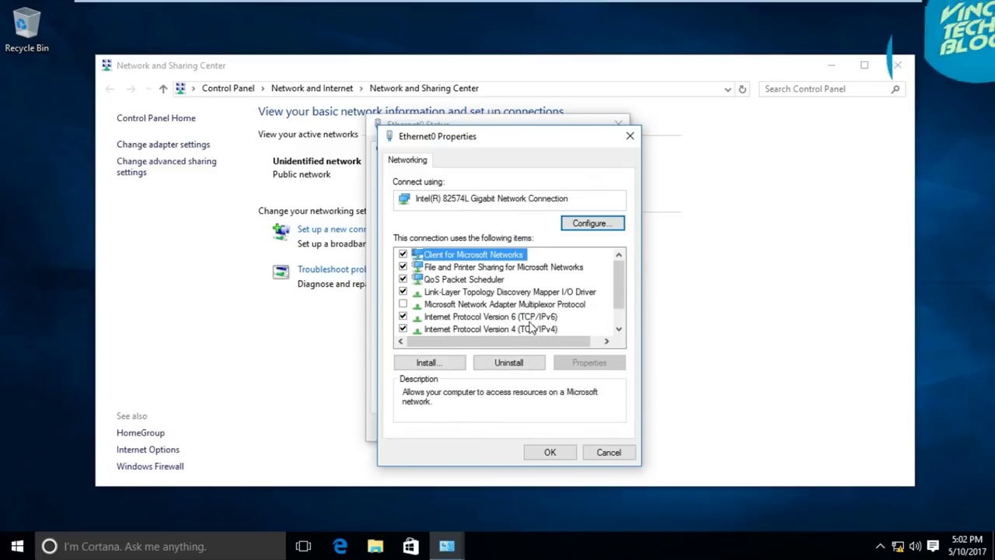
click(530, 319)
- Enter static IPv6 fd00::2, prefix 64, DNS fd00::1, and OK both IPv6 and Ethernet0 dialogs
double_click(530, 320)
click(482, 298)
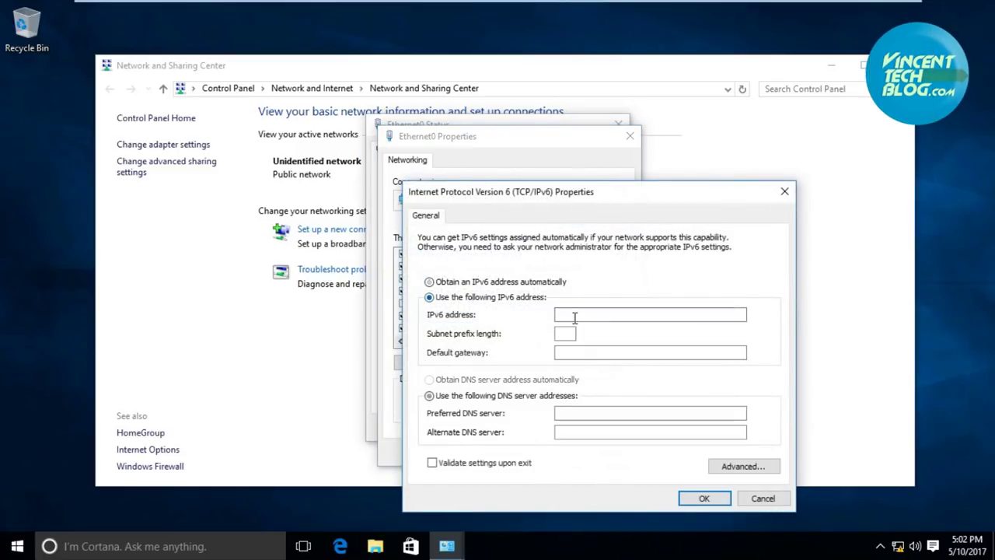
click(577, 315)
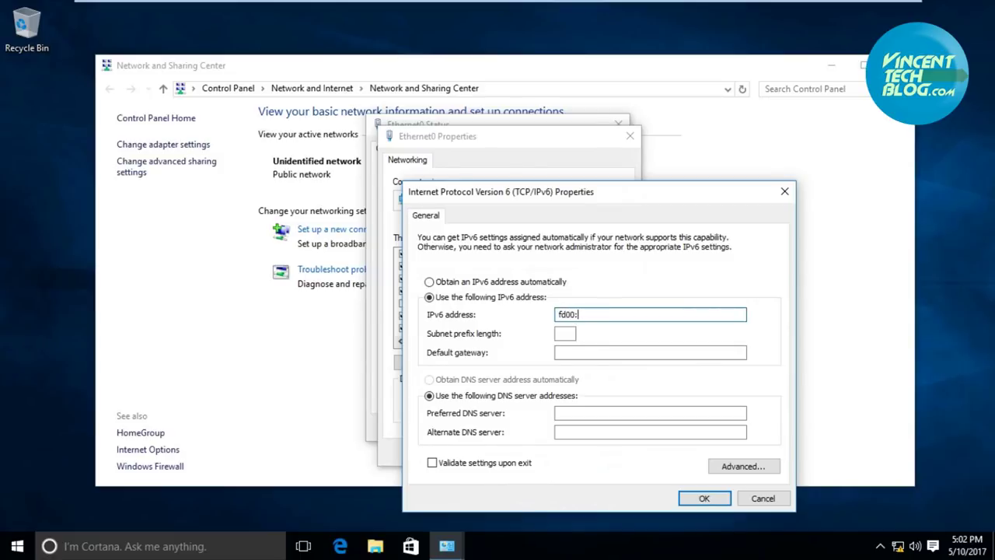
text(fd00::2)
key(Tab)
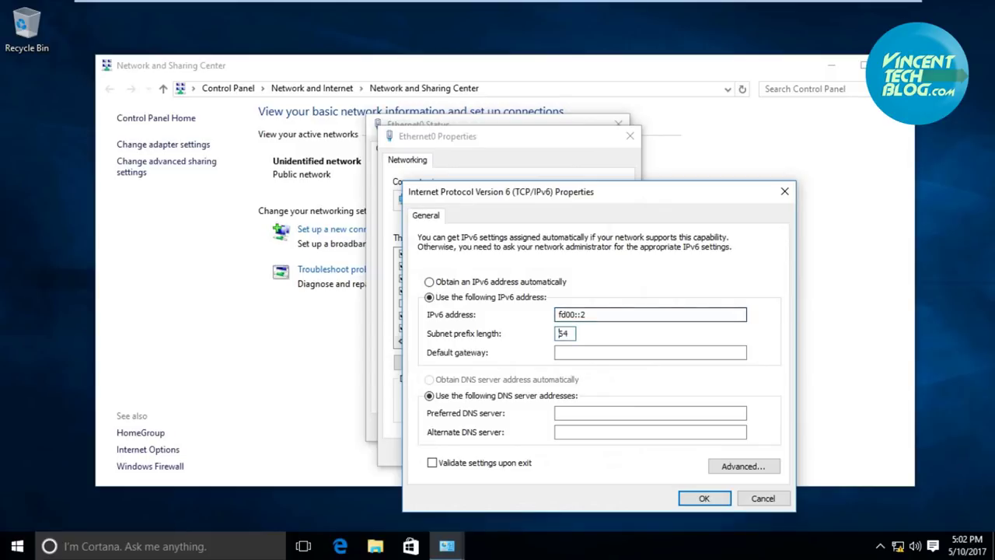
click(582, 418)
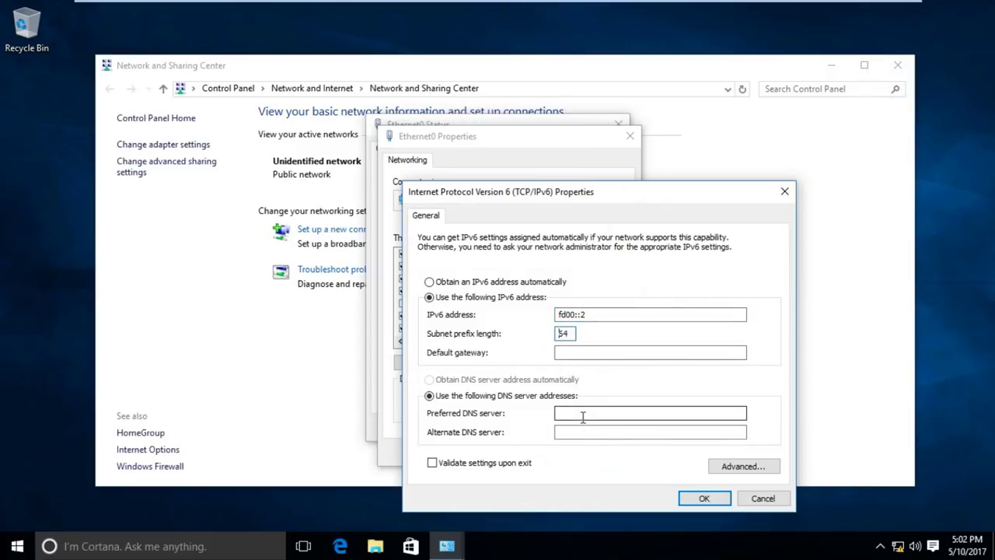
text(fd00::1)
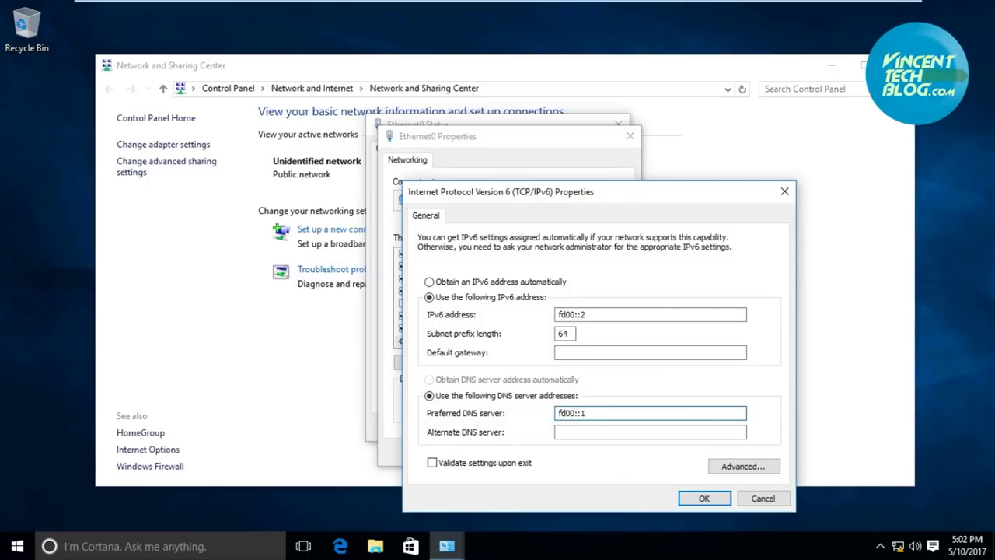
click(704, 501)
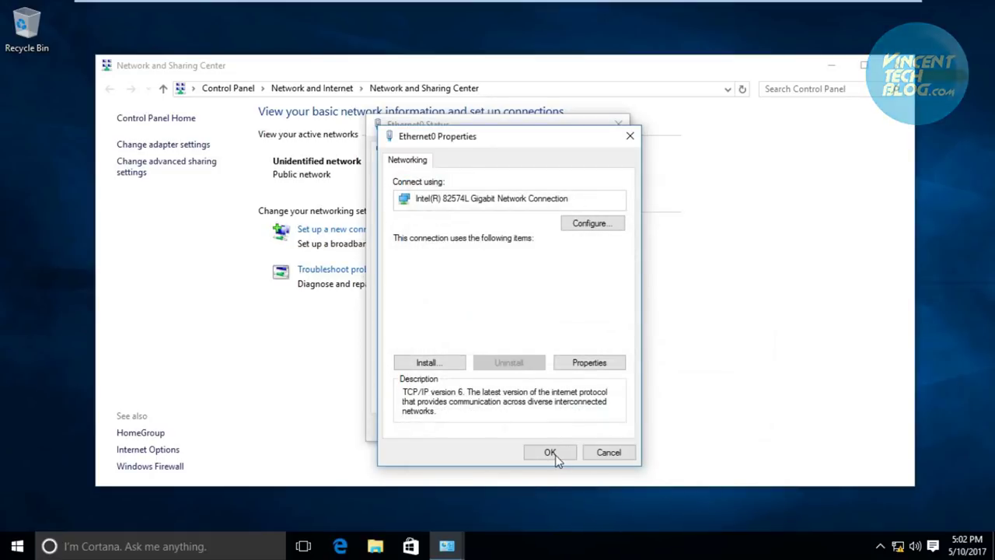
click(550, 453)
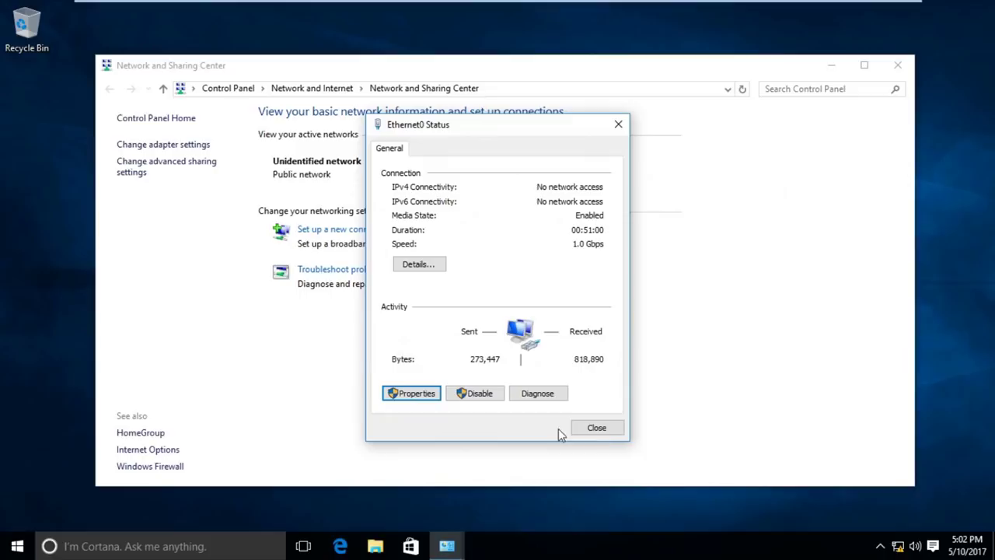
- Close the Ethernet0 Status and Network and Sharing Center windows
click(602, 429)
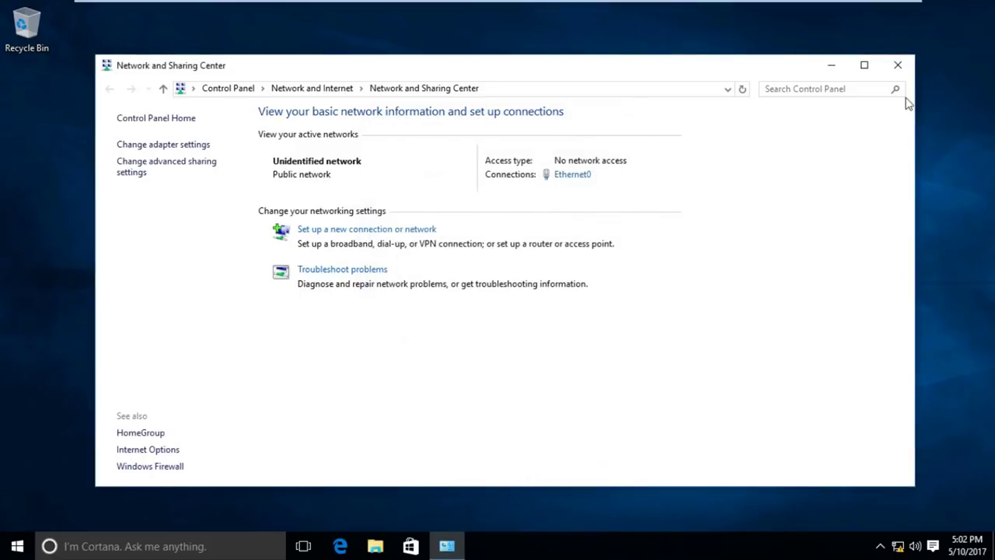
click(898, 65)
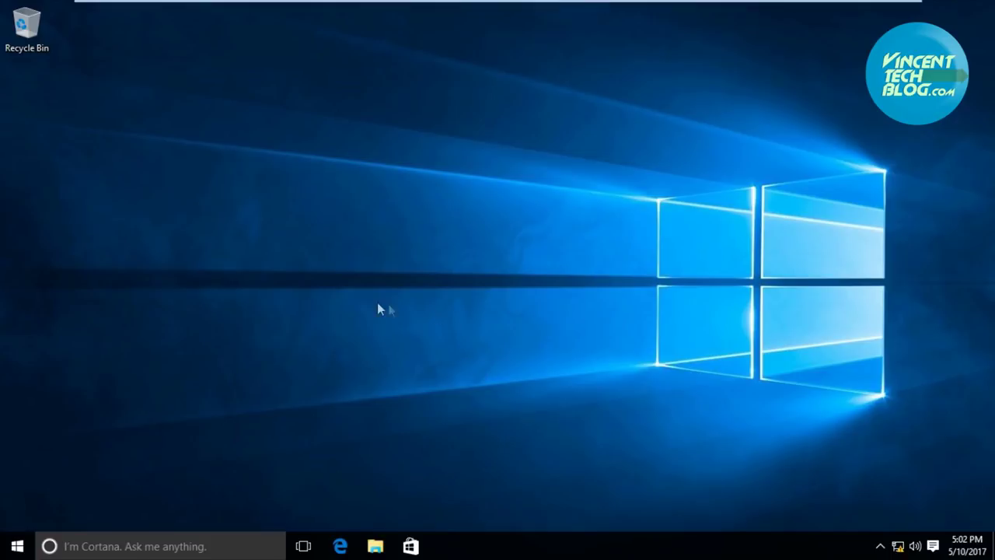
key(super+r)
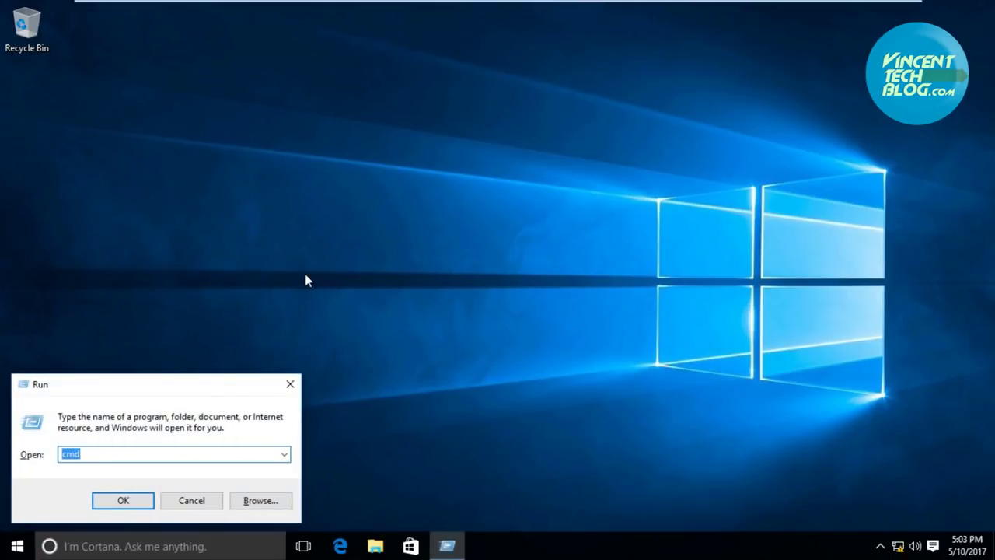
- Launch Command Prompt and run ping -6 dc1, checking the four replies
key(Return)
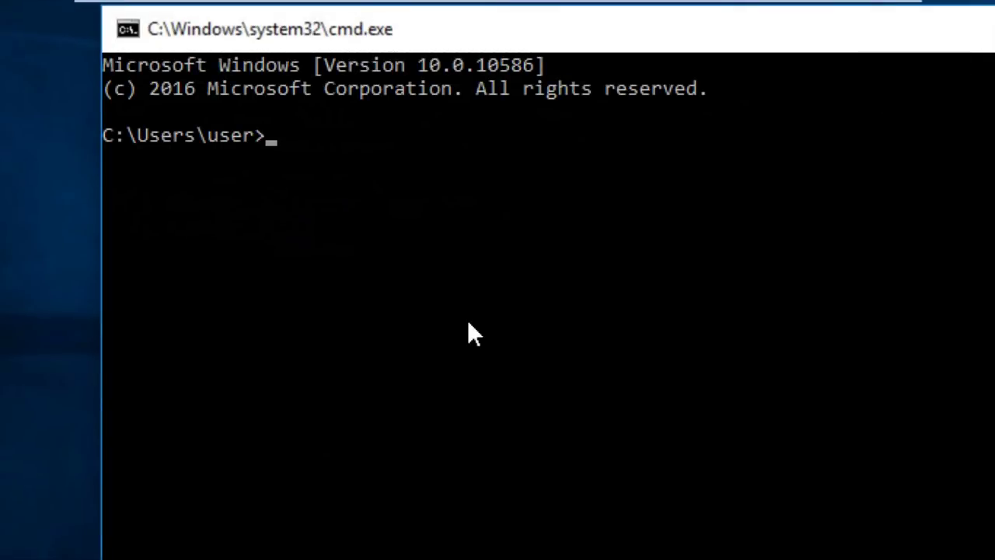
text(ping)
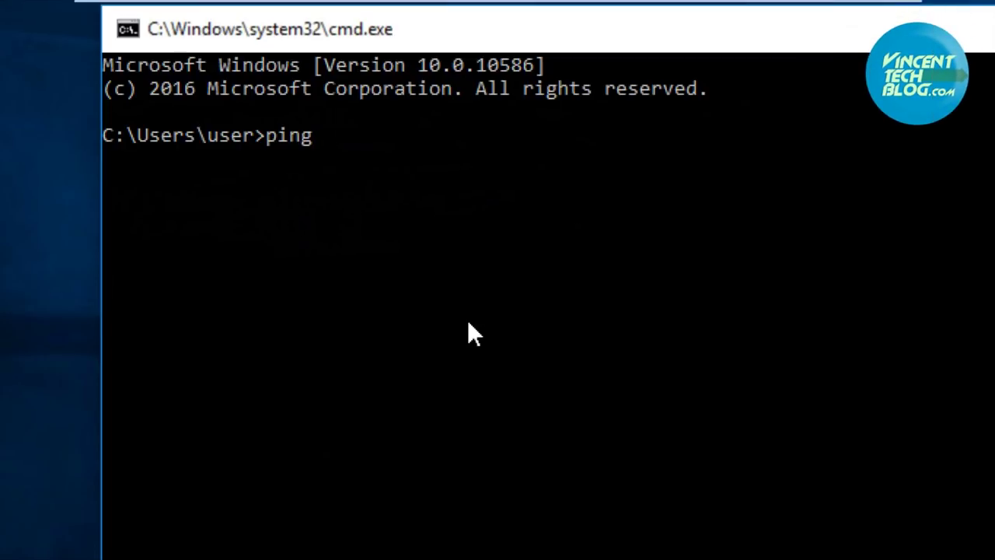
text( dc)
key(BackSpace)
key(BackSpace)
text(-6 dc)
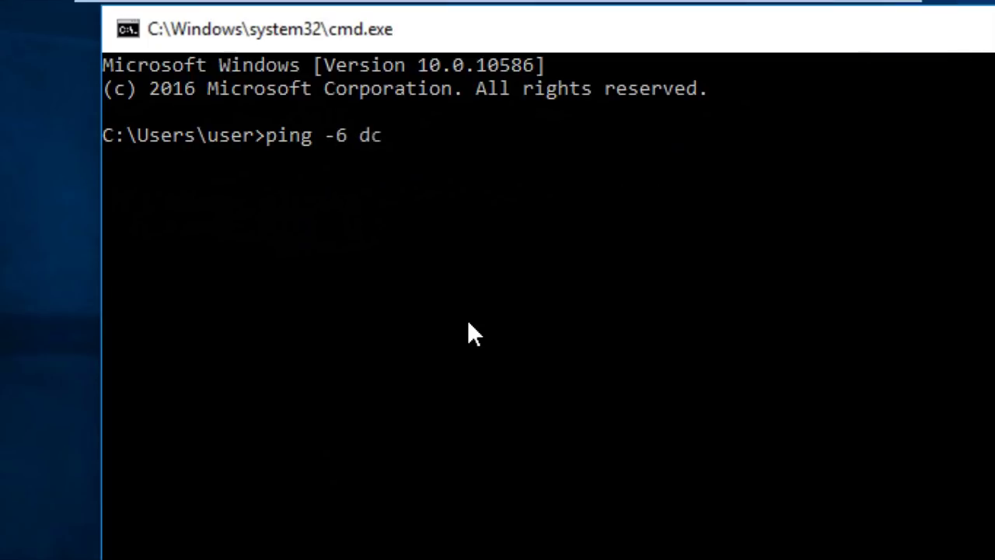
text(1)
key(Return)
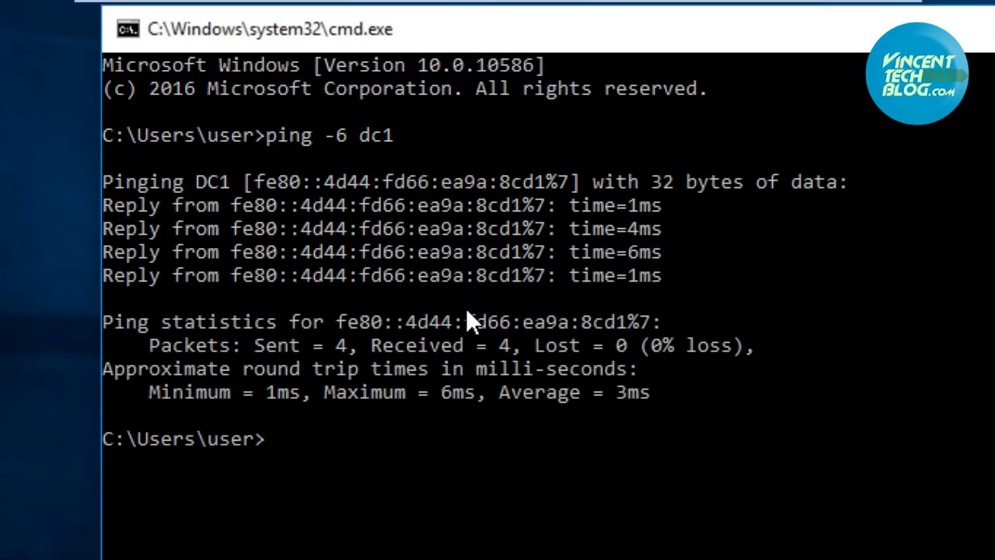
scroll(468, 311, down, 1)
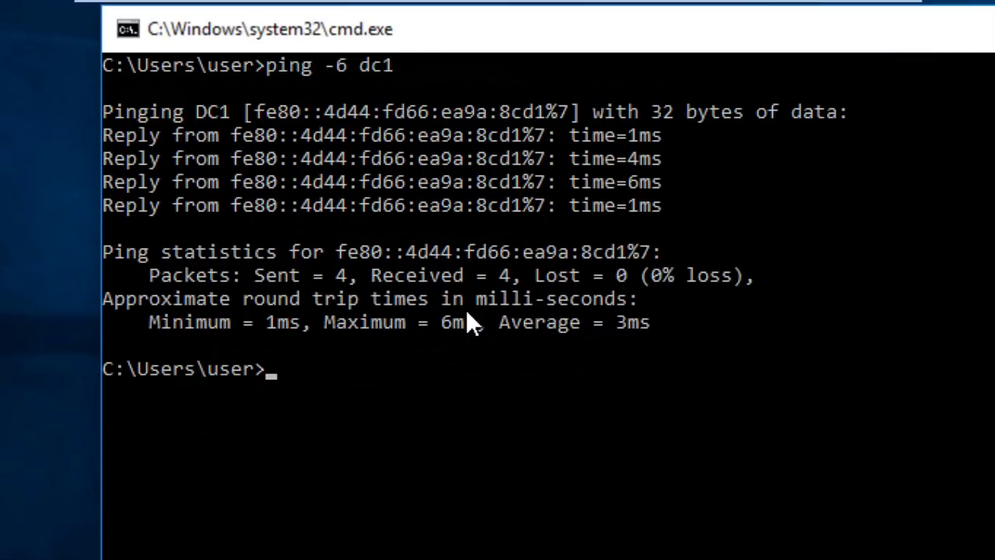
scroll(506, 354, down, 1)
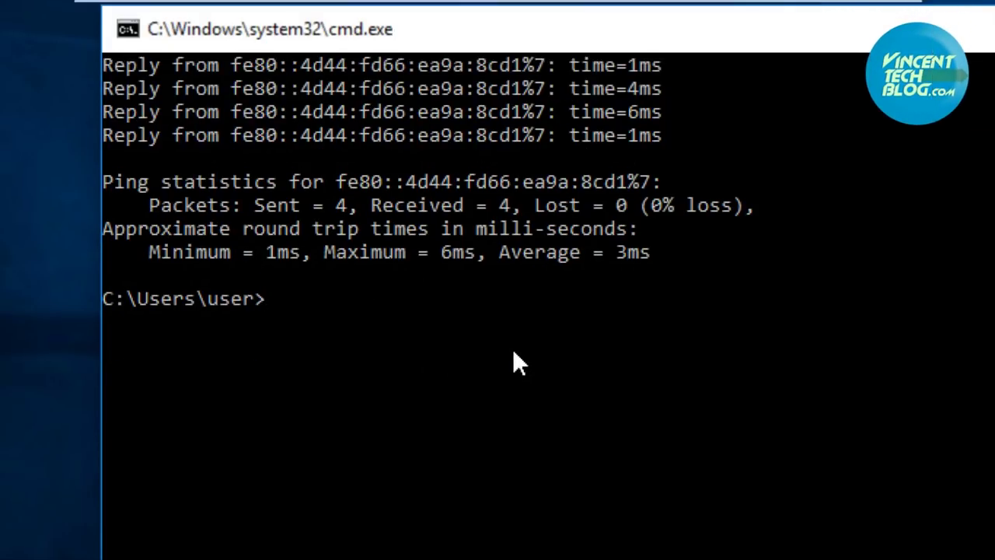
- Run ping fd00::1 and confirm 4 replies received with 0% loss
text(ping f)
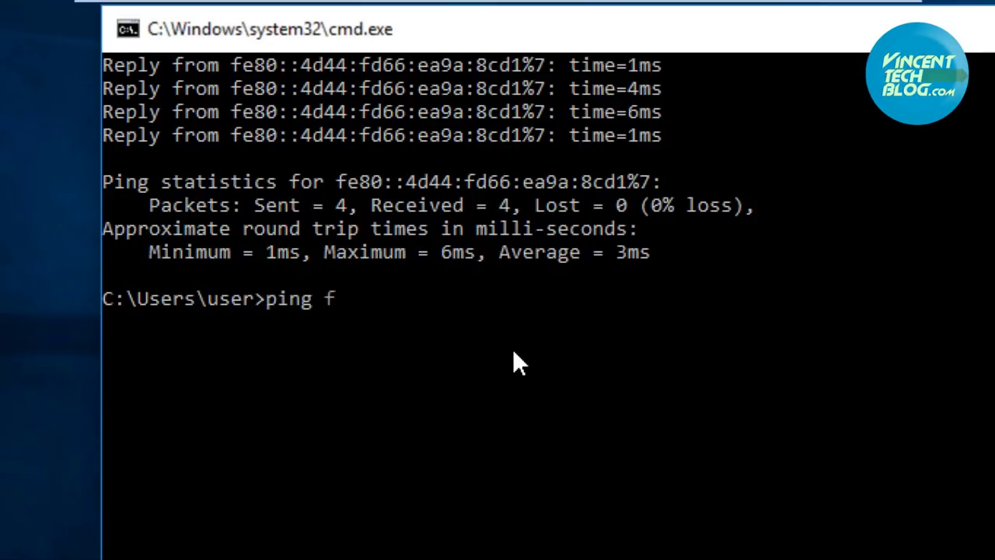
text(d00::)
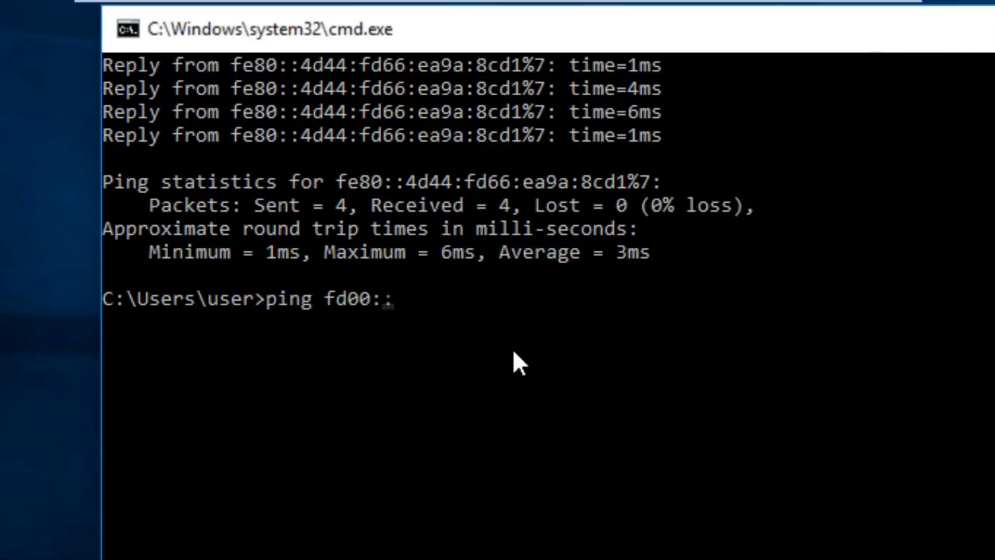
text(1)
key(Return)
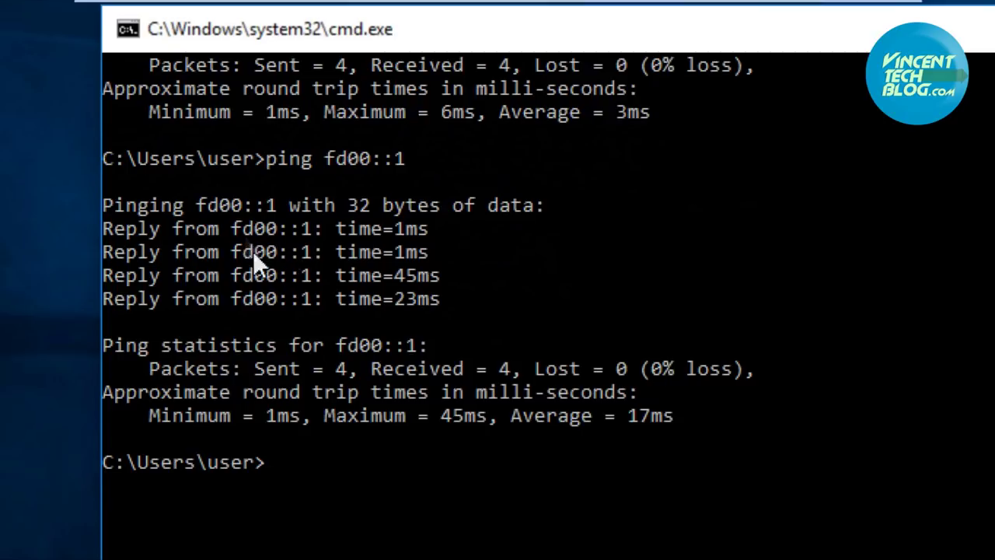
scroll(263, 265, down, 2)
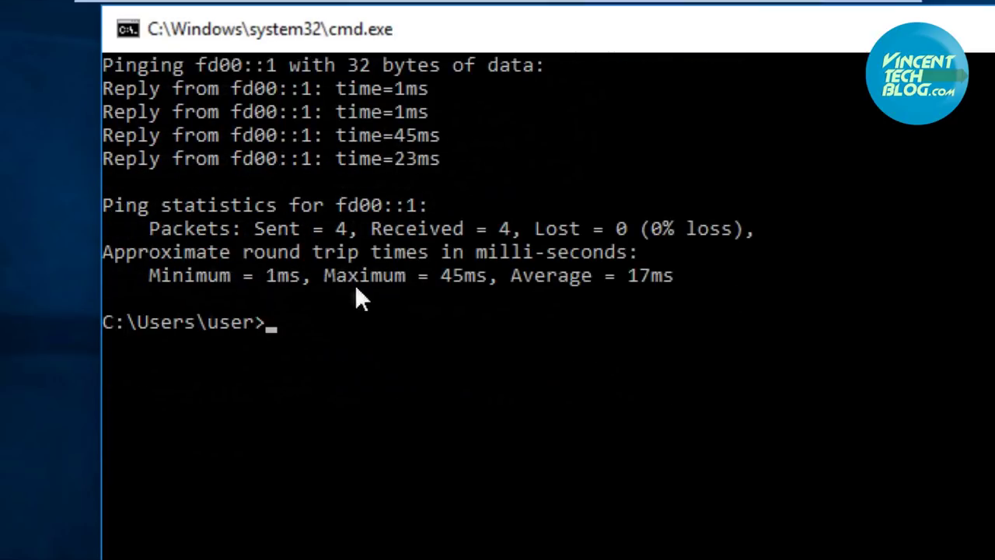
scroll(456, 311, up, 1)
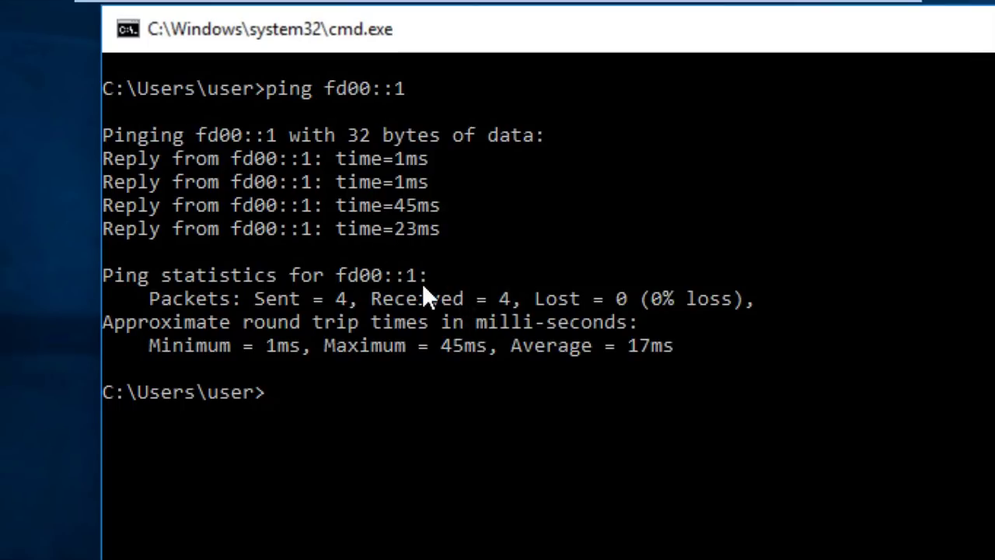
scroll(423, 293, down, 2)
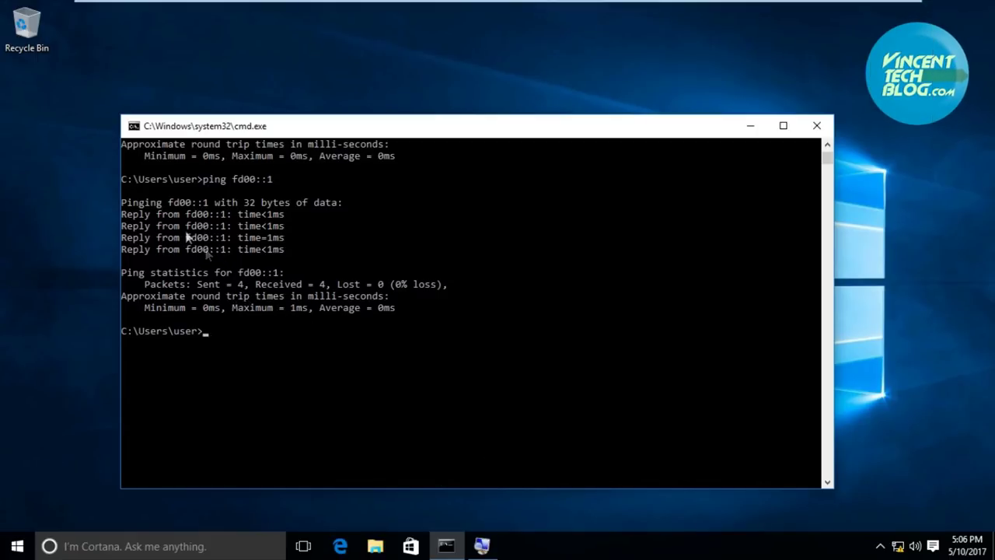
- Launch Remote Desktop Connection from Start search and connect to fd00::1
key(super)
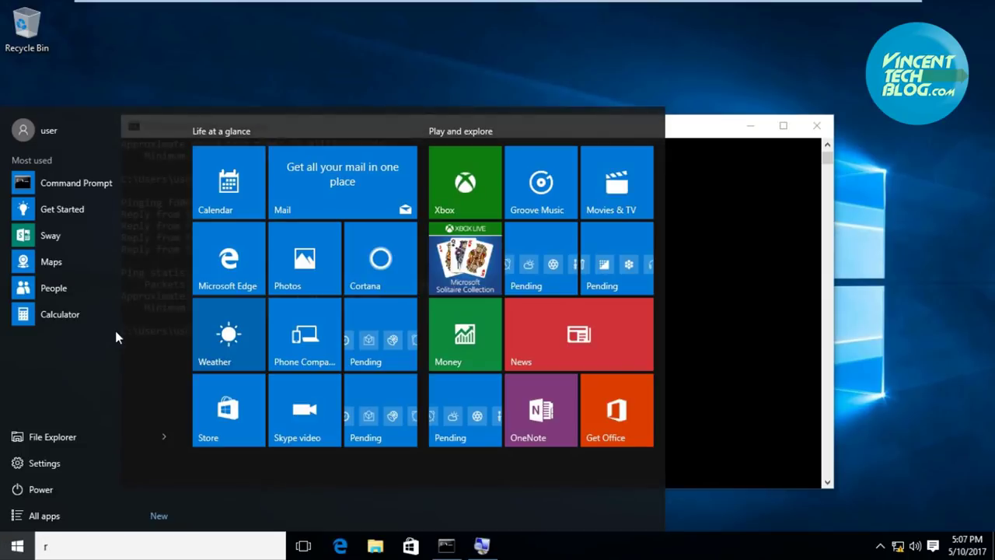
text(r)
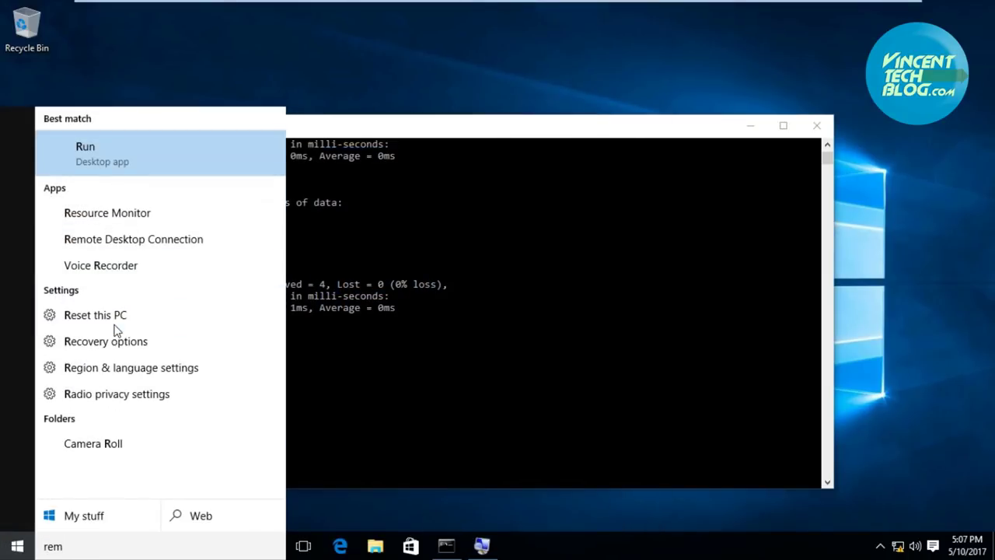
click(109, 159)
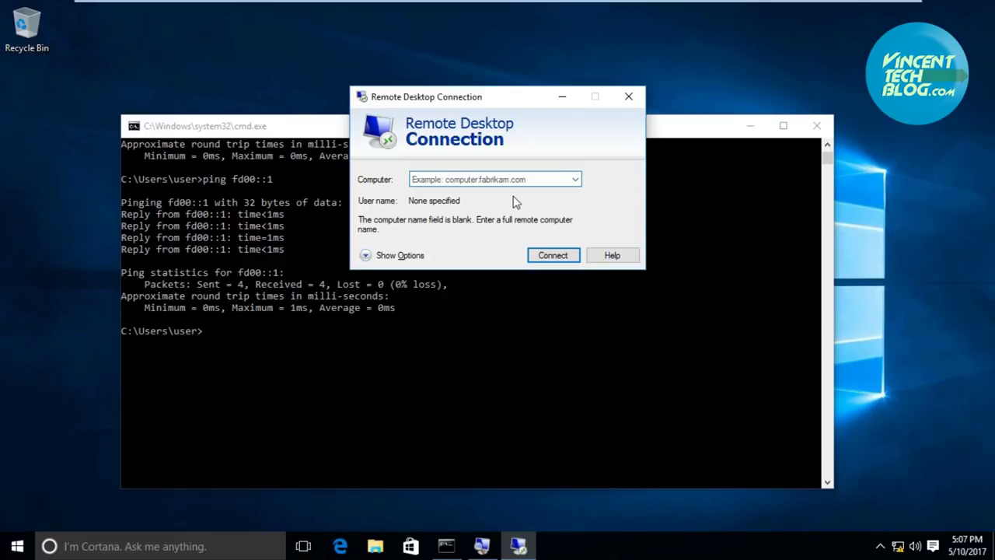
text(fd)
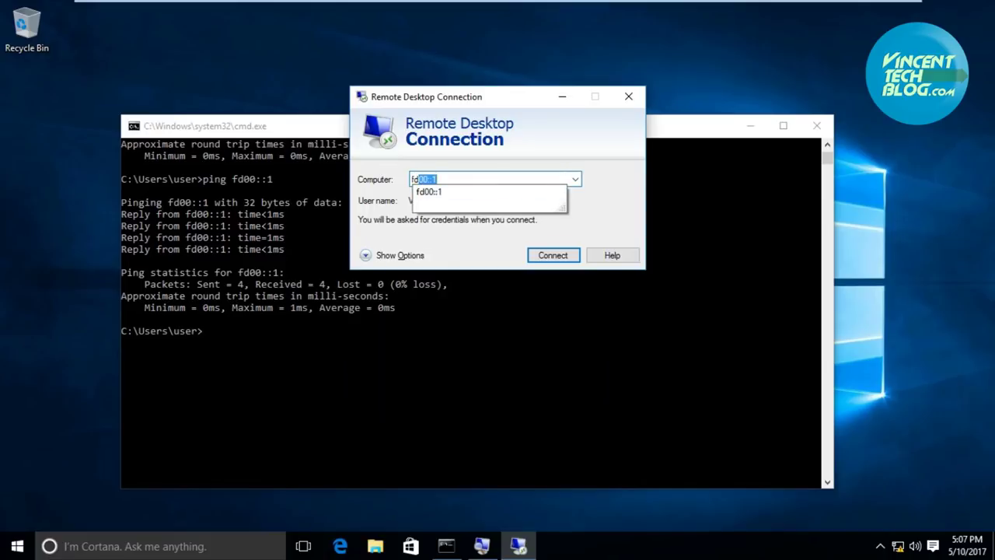
text(00::1)
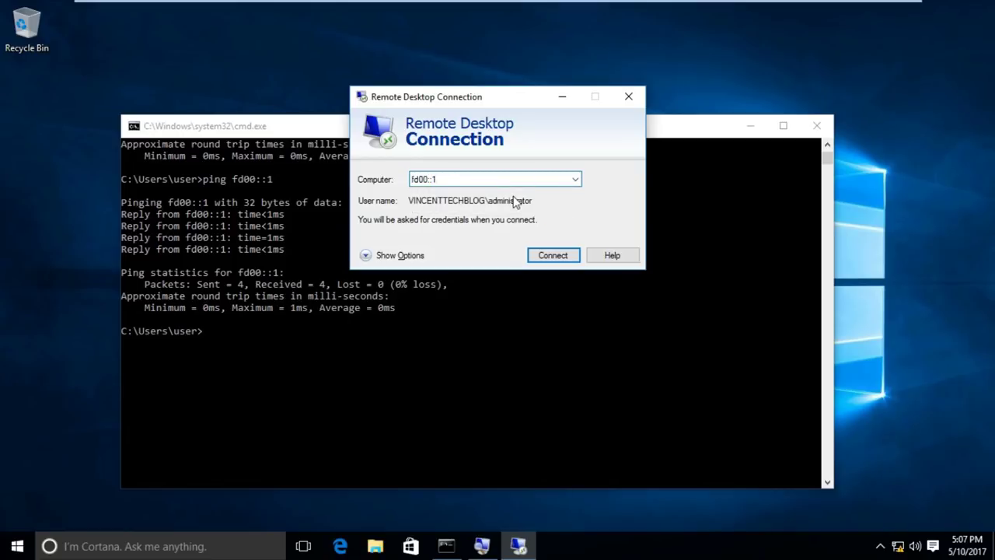
click(544, 259)
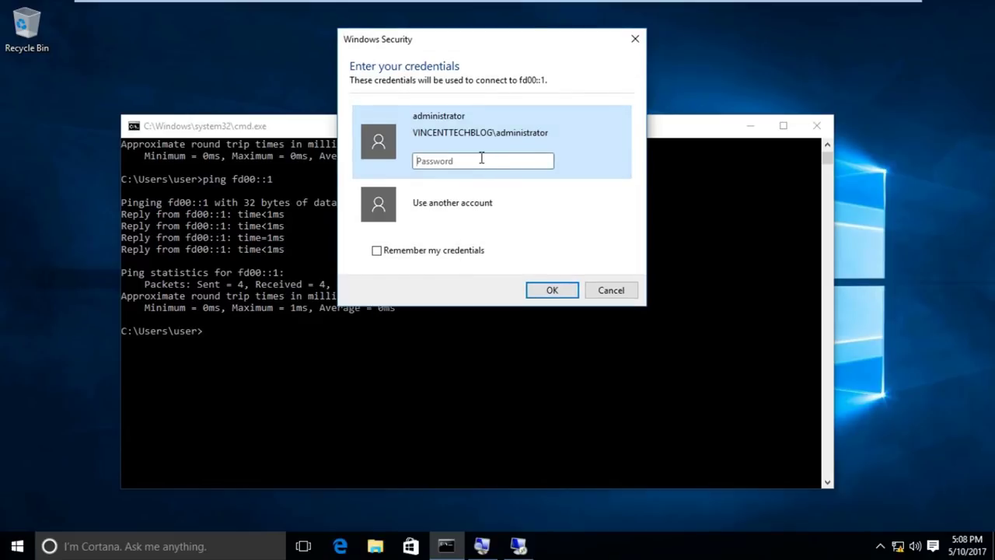
- Enter the administrator password and accept the certificate warning to open the session
text(••)
key(Return)
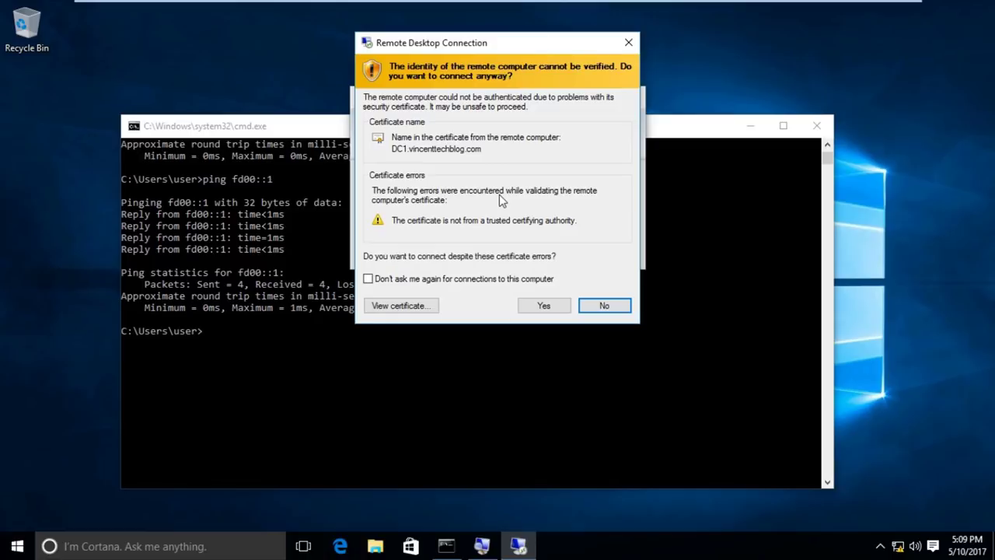
click(519, 306)
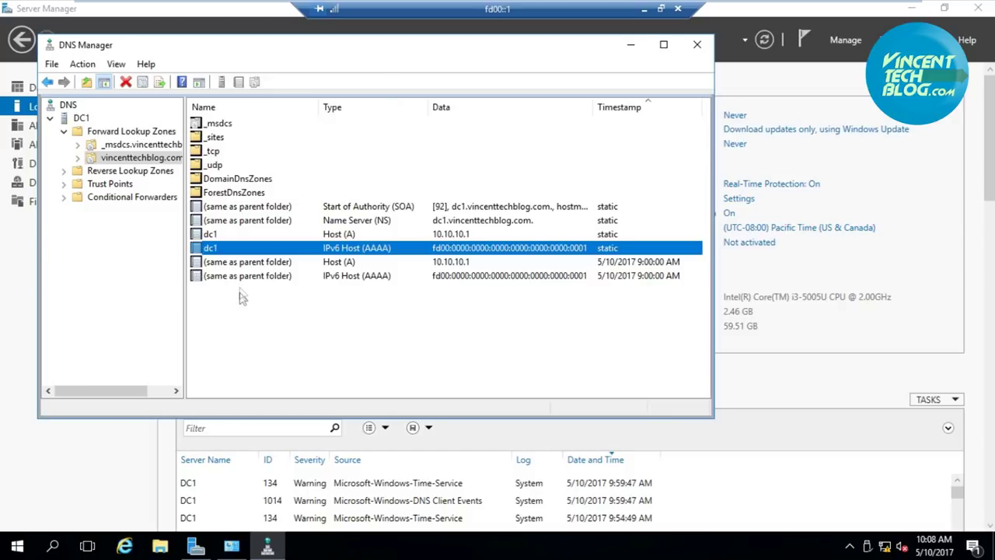
- Clear the record selection in DNS Manager and close the console, returning to DC1's Local Server page
click(242, 314)
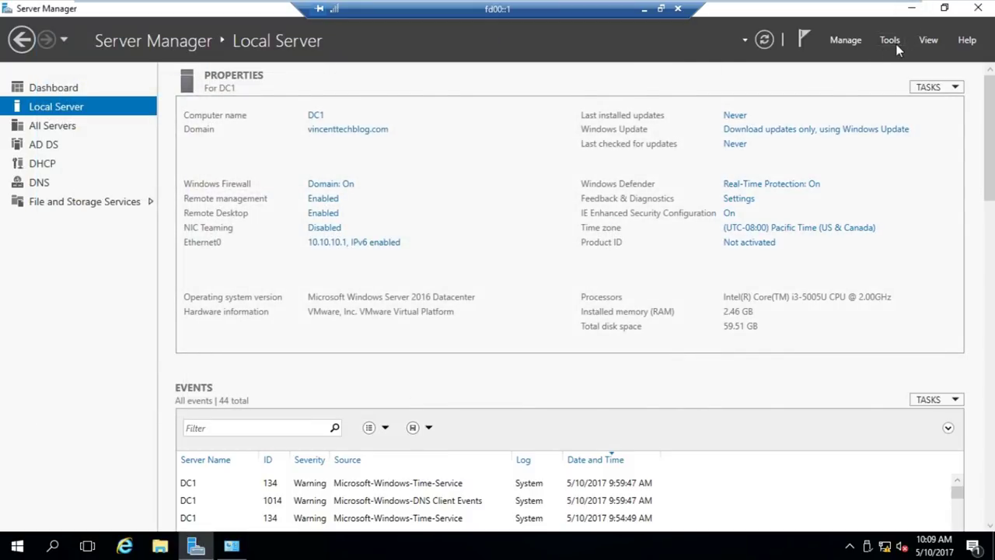
- Launch DNS Manager and select dc1's AAAA record fd00::1 in the vincenttechblog.com zone
click(894, 45)
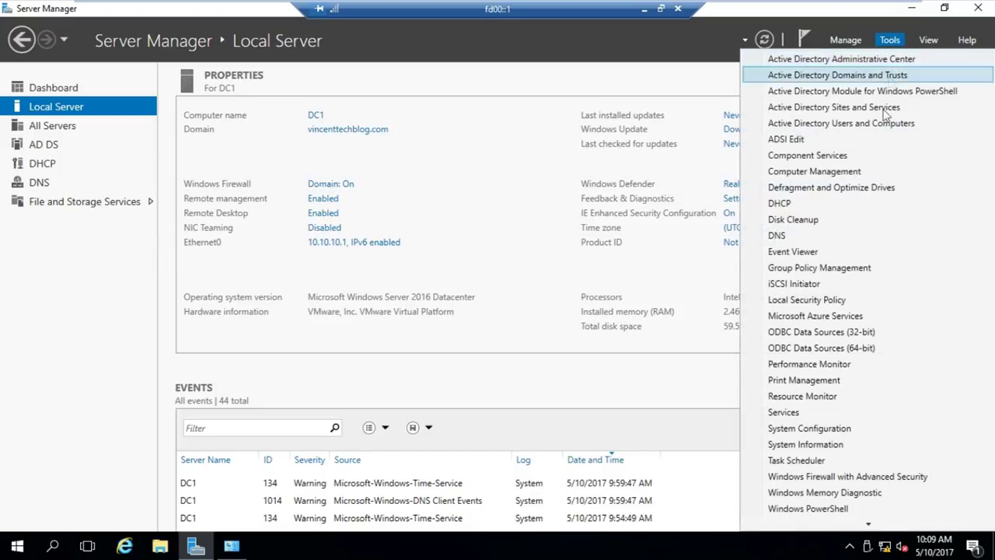
click(804, 237)
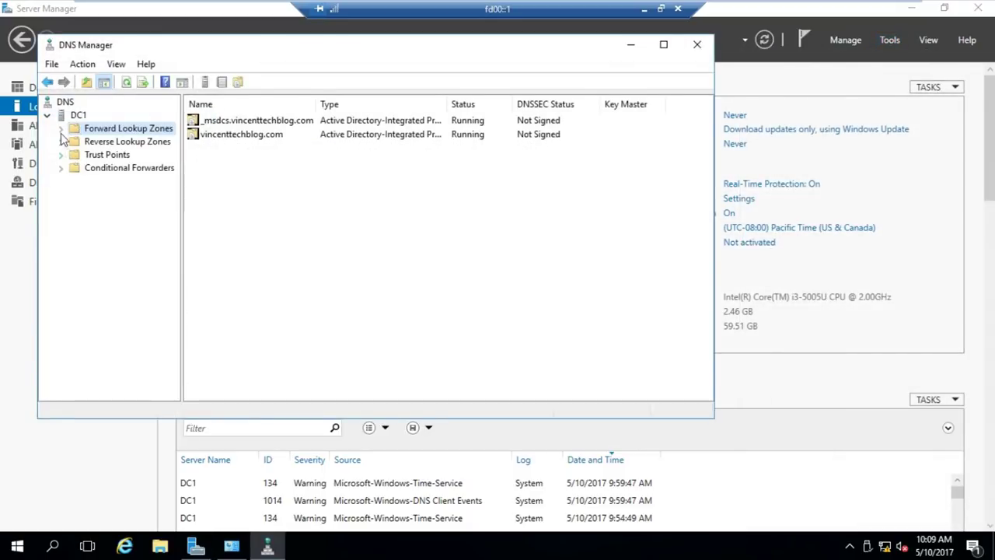
click(60, 129)
click(95, 155)
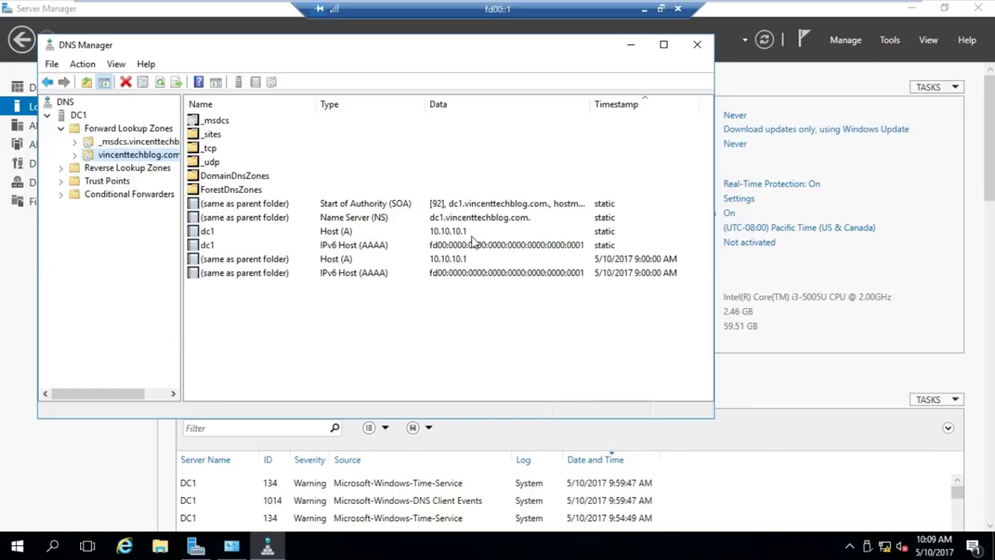
click(206, 246)
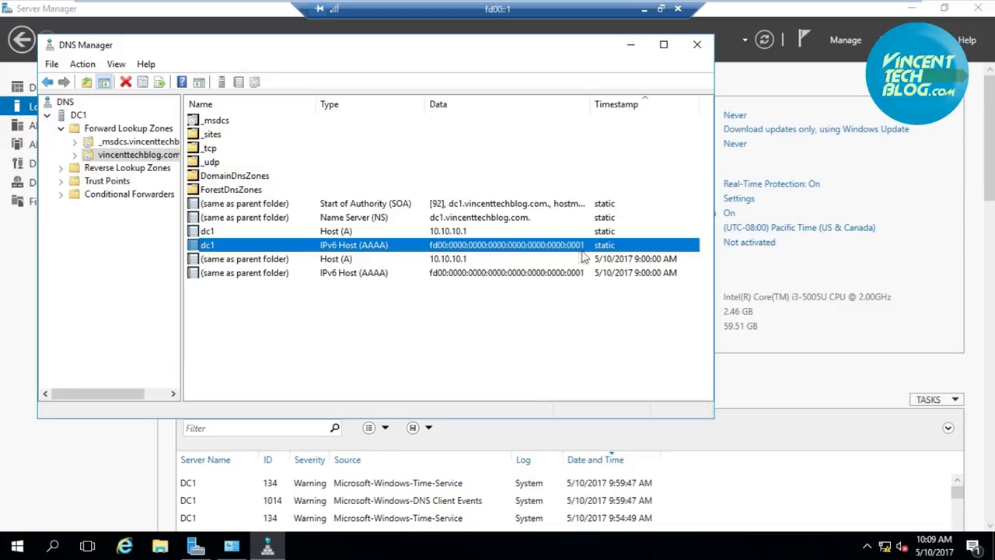
click(445, 233)
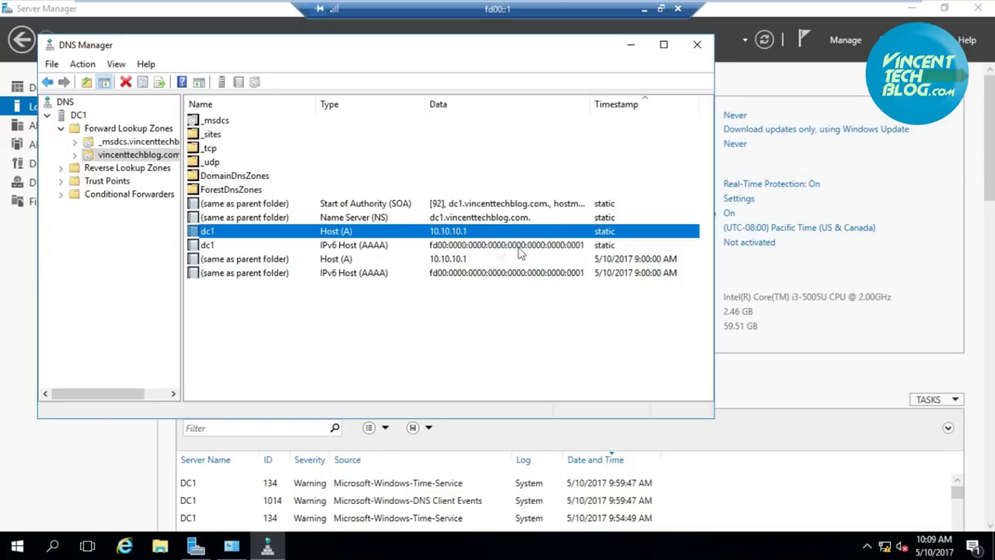
click(414, 246)
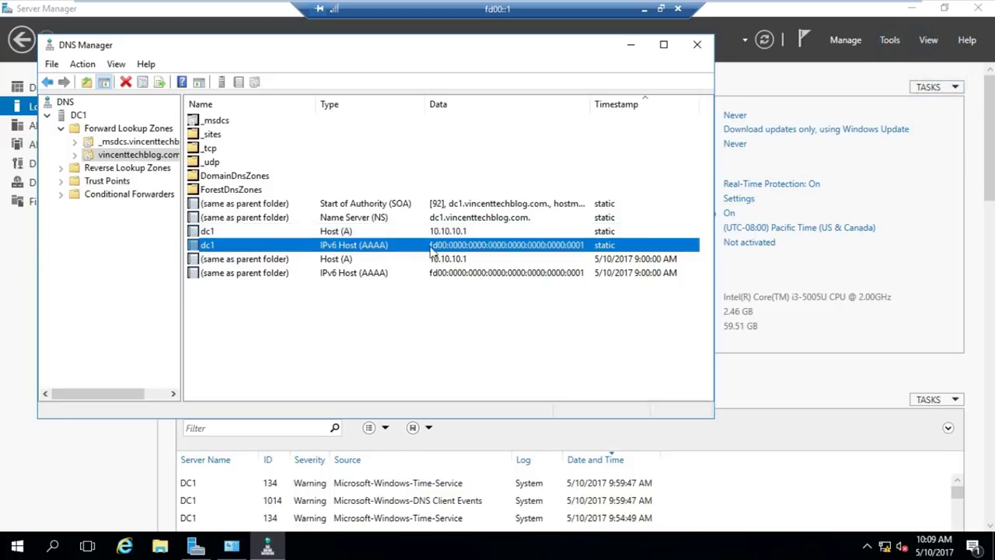